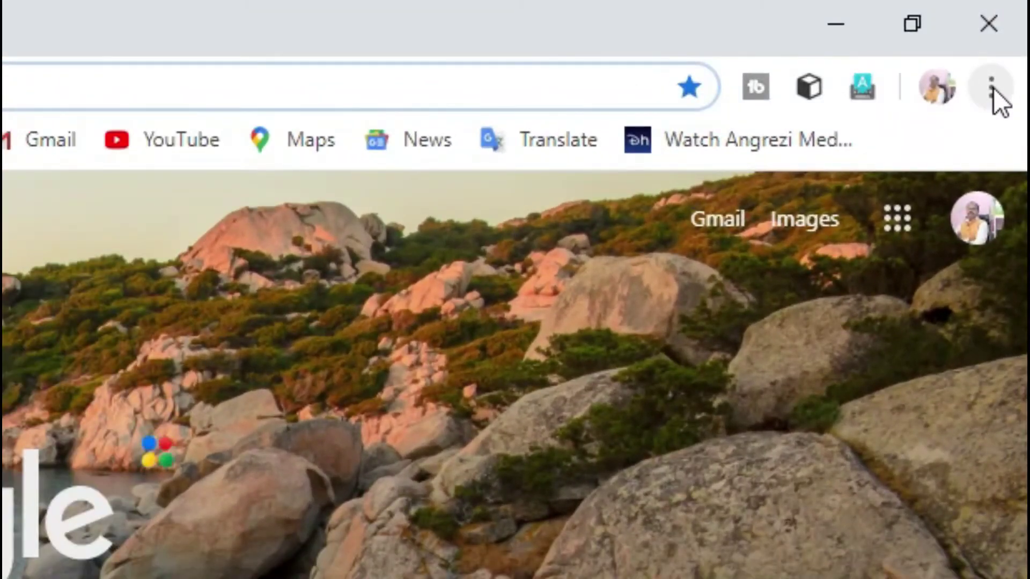
Step: Open the browser's settings page
{"action": "left_click", "coordinate": [992, 89]}
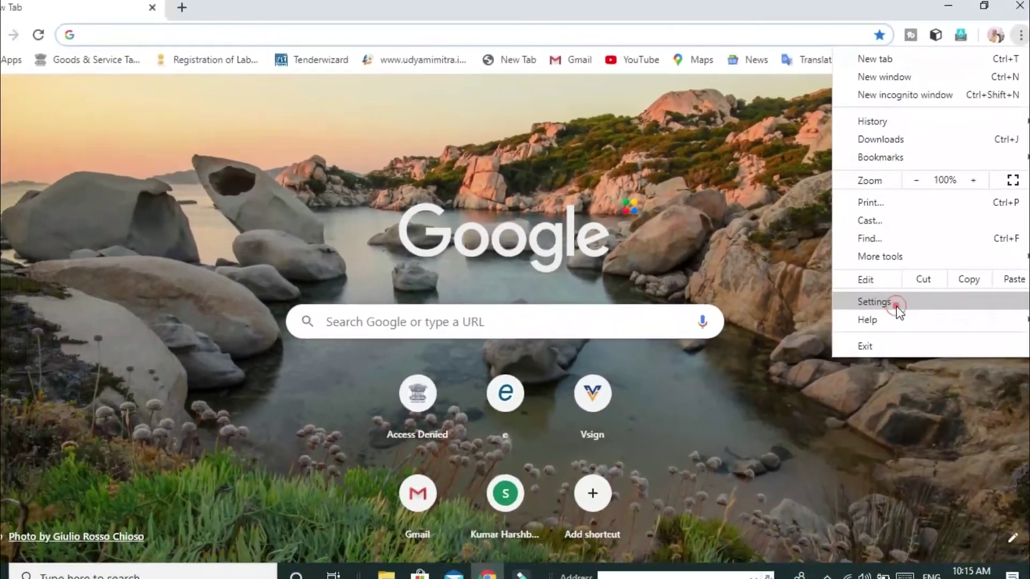
{"action": "left_click", "coordinate": [880, 343]}
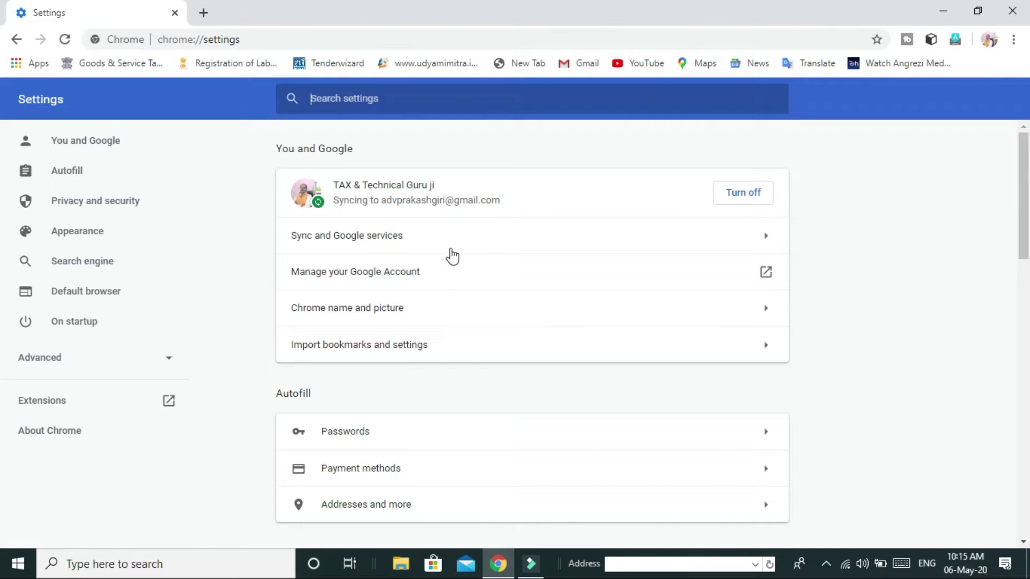
{"action": "scroll", "coordinate": [446, 235], "scroll_direction": "down", "scroll_amount": 1}
{"action": "scroll", "coordinate": [442, 239], "scroll_direction": "down", "scroll_amount": 8}
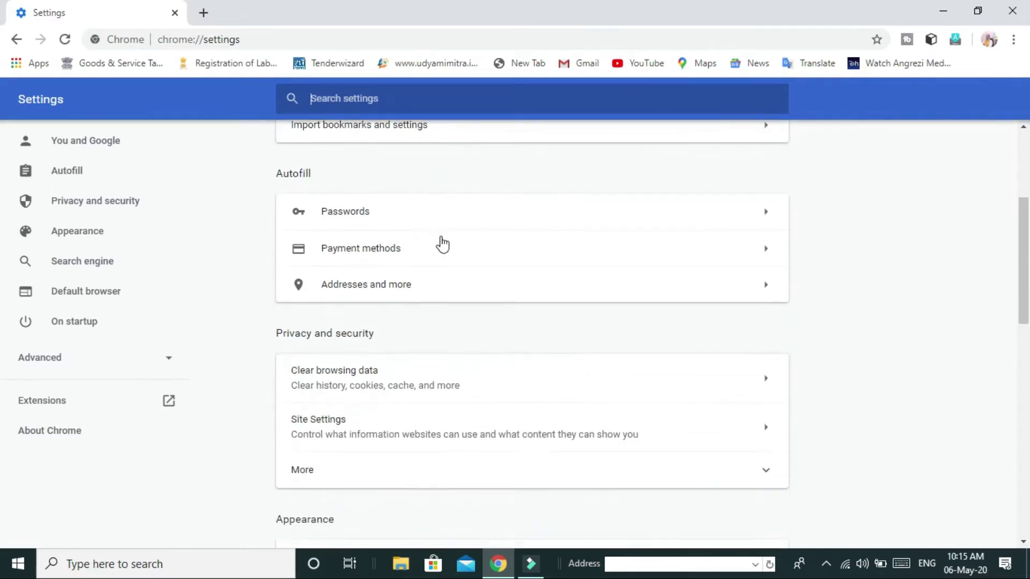
{"action": "scroll", "coordinate": [439, 241], "scroll_direction": "up", "scroll_amount": 8}
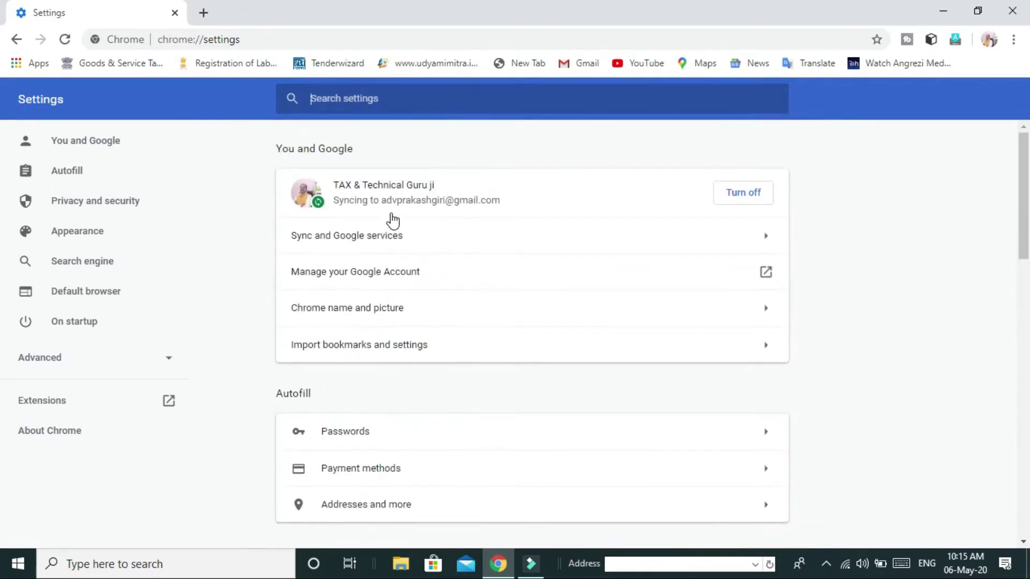
{"action": "left_click", "coordinate": [41, 102]}
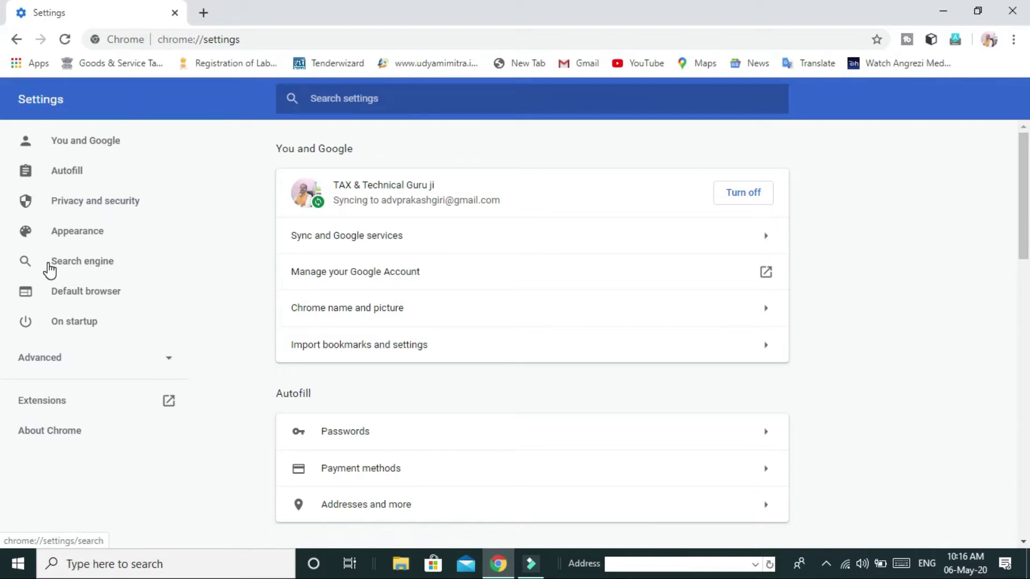
Step: Expand the Advanced settings and look through the language, download, printing and accessibility options
{"action": "scroll", "coordinate": [453, 341], "scroll_direction": "down", "scroll_amount": 15}
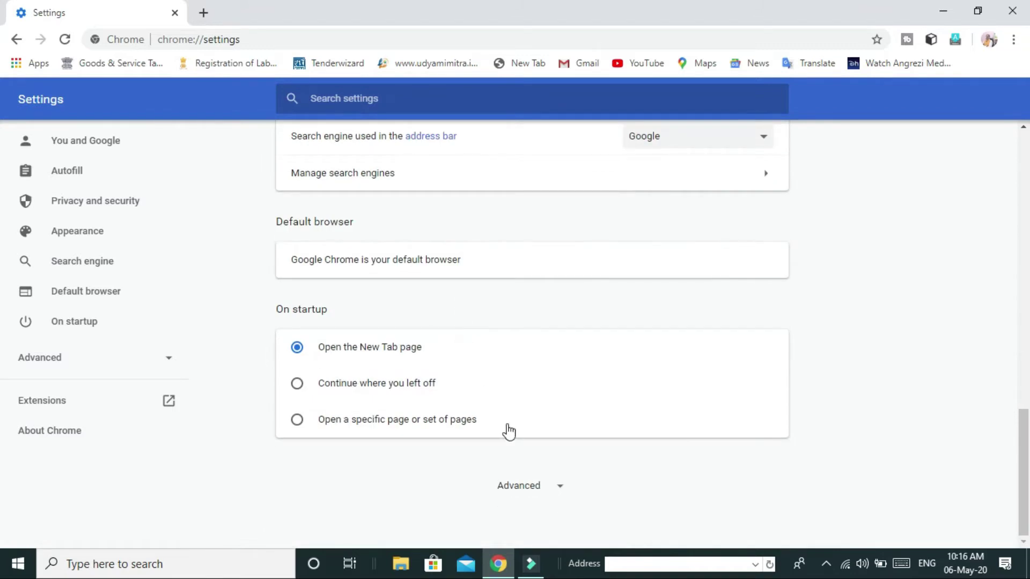
{"action": "left_click", "coordinate": [538, 493]}
{"action": "scroll", "coordinate": [535, 472], "scroll_direction": "down", "scroll_amount": 12}
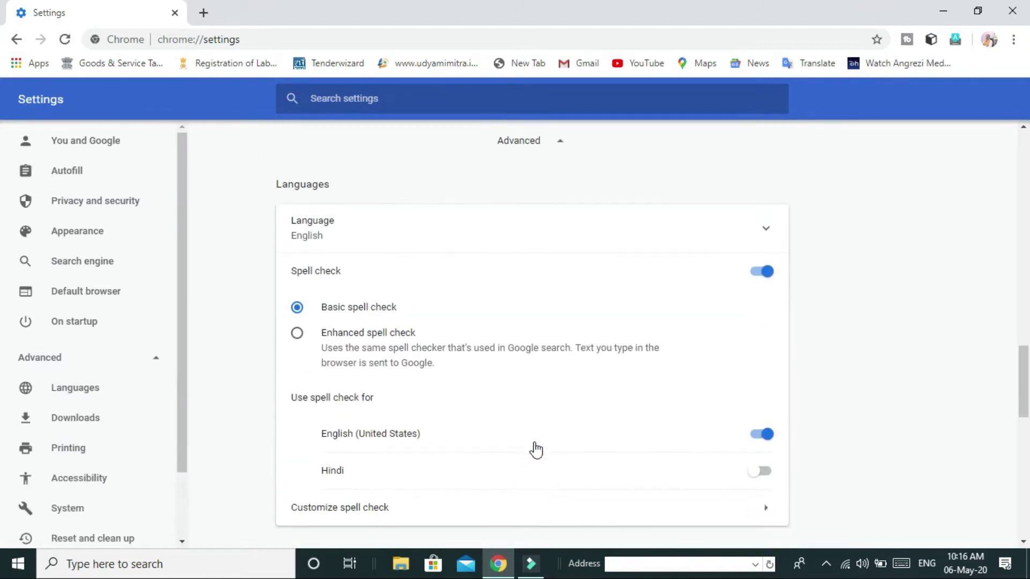
{"action": "scroll", "coordinate": [528, 403], "scroll_direction": "down", "scroll_amount": 6}
{"action": "scroll", "coordinate": [525, 404], "scroll_direction": "up", "scroll_amount": 6}
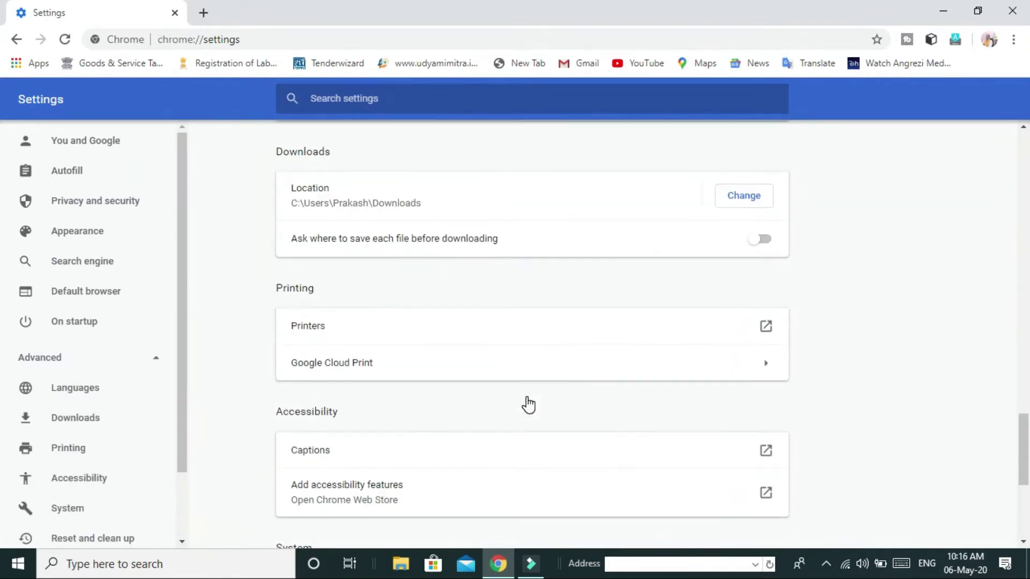
{"action": "scroll", "coordinate": [528, 403], "scroll_direction": "up", "scroll_amount": 6}
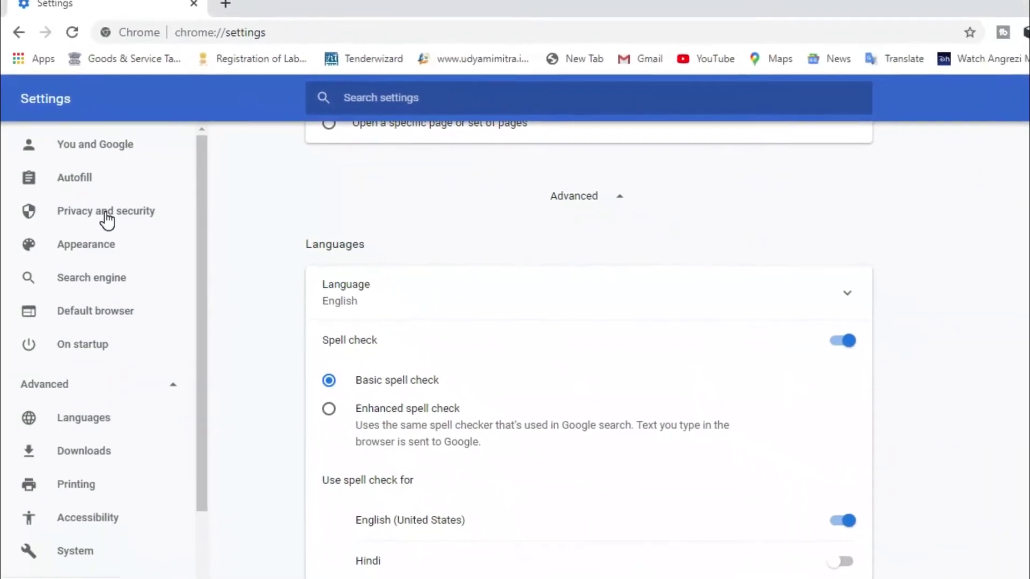
Step: Go to the Privacy and security section and look over the neighbouring appearance, search engine, startup and autofill settings
{"action": "left_click", "coordinate": [124, 241]}
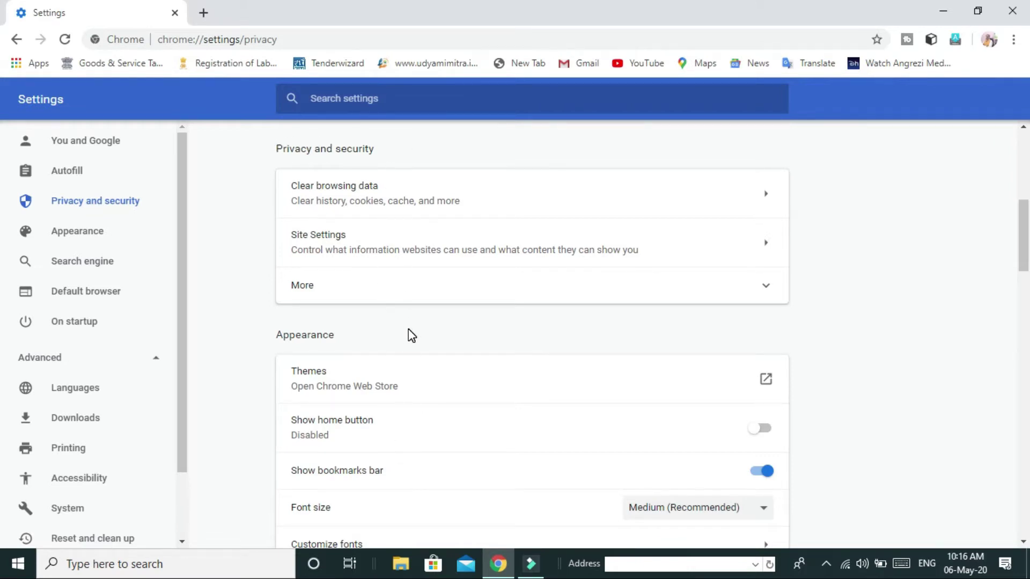
{"action": "scroll", "coordinate": [412, 336], "scroll_direction": "down", "scroll_amount": 2}
{"action": "scroll", "coordinate": [411, 335], "scroll_direction": "down", "scroll_amount": 4}
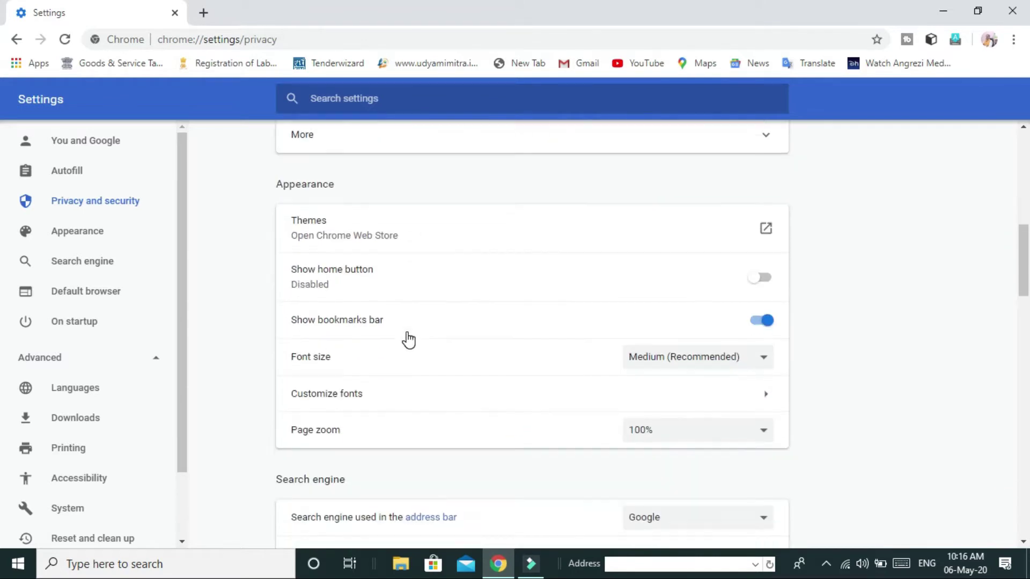
{"action": "scroll", "coordinate": [407, 338], "scroll_direction": "down", "scroll_amount": 6}
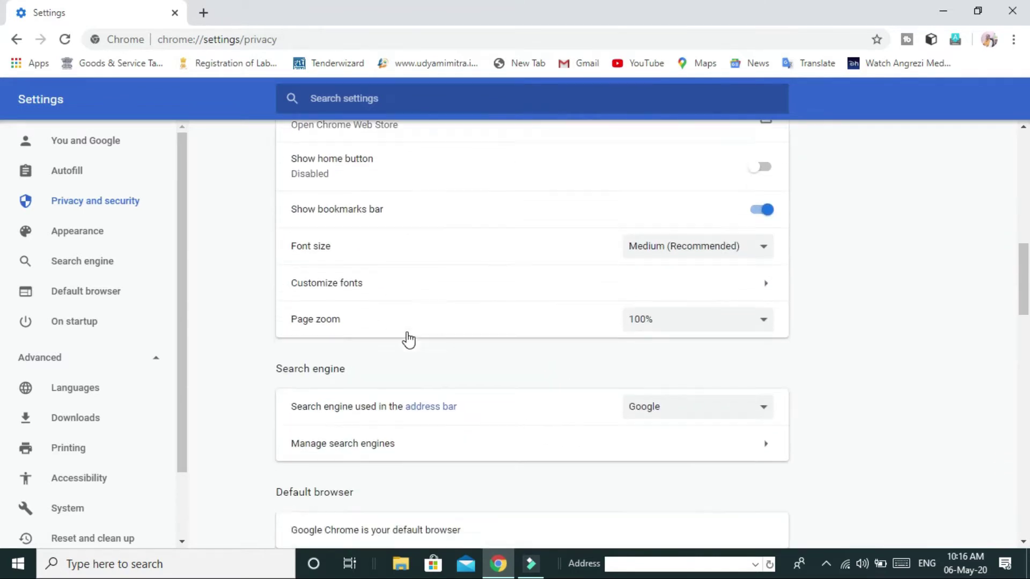
{"action": "scroll", "coordinate": [408, 338], "scroll_direction": "down", "scroll_amount": 9}
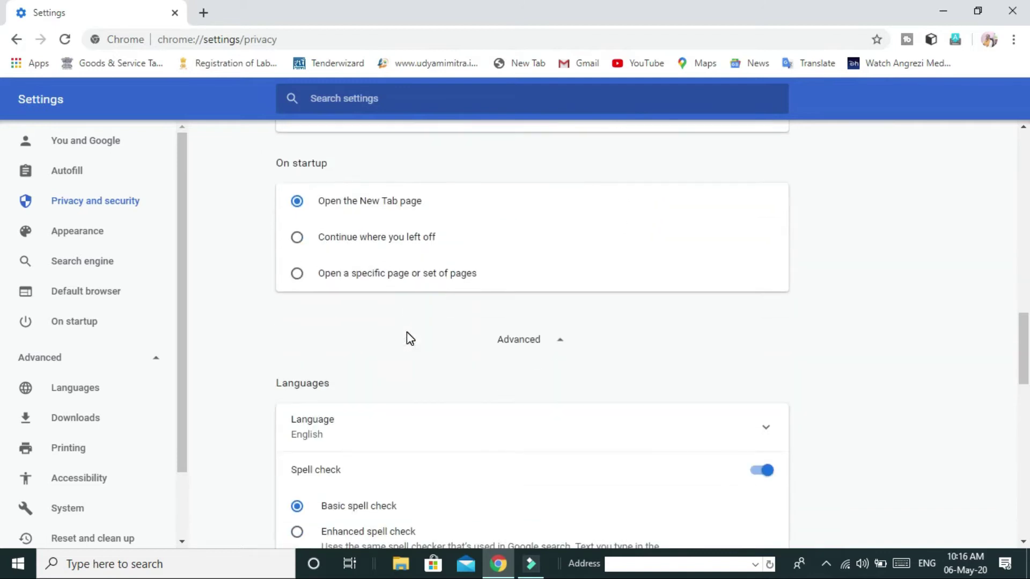
{"action": "scroll", "coordinate": [409, 337], "scroll_direction": "down", "scroll_amount": 5}
{"action": "scroll", "coordinate": [409, 339], "scroll_direction": "up", "scroll_amount": 10}
{"action": "scroll", "coordinate": [408, 338], "scroll_direction": "up", "scroll_amount": 5}
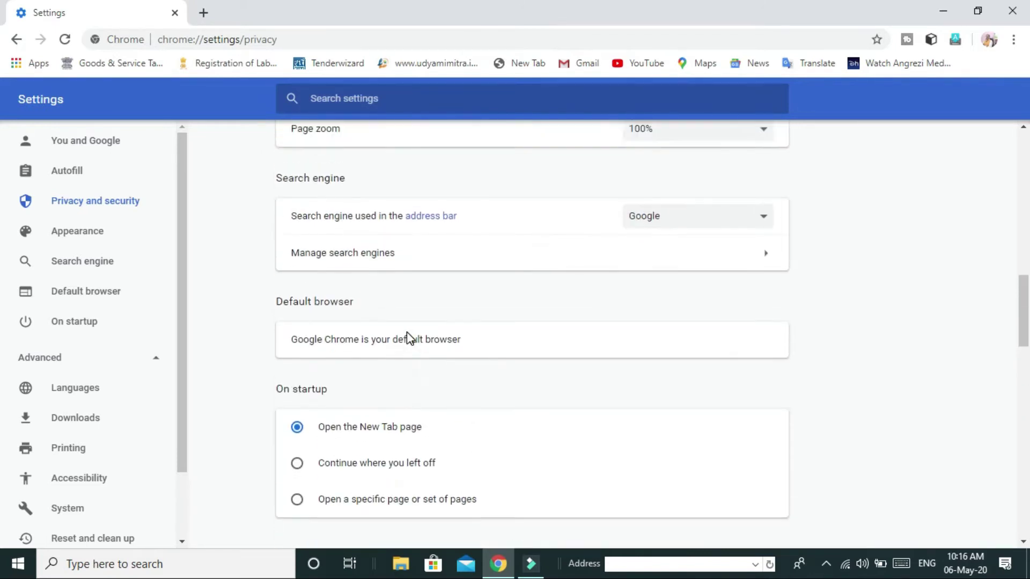
{"action": "scroll", "coordinate": [407, 335], "scroll_direction": "up", "scroll_amount": 7}
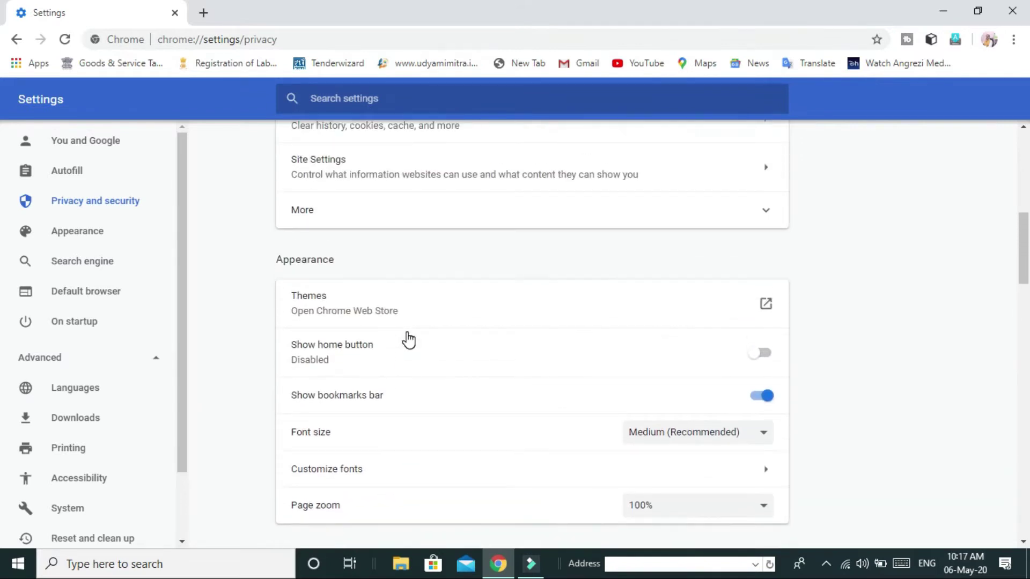
{"action": "scroll", "coordinate": [409, 340], "scroll_direction": "up", "scroll_amount": 8}
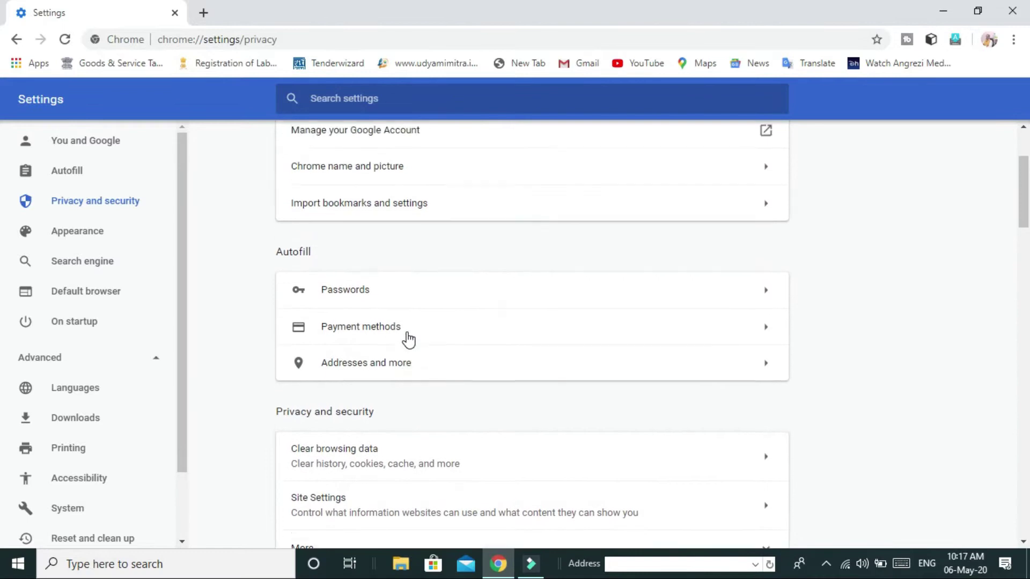
{"action": "scroll", "coordinate": [409, 338], "scroll_direction": "up", "scroll_amount": 3}
Step: Open the Notifications permission page within the Site Settings of Privacy and security
{"action": "scroll", "coordinate": [409, 338], "scroll_direction": "down", "scroll_amount": 7}
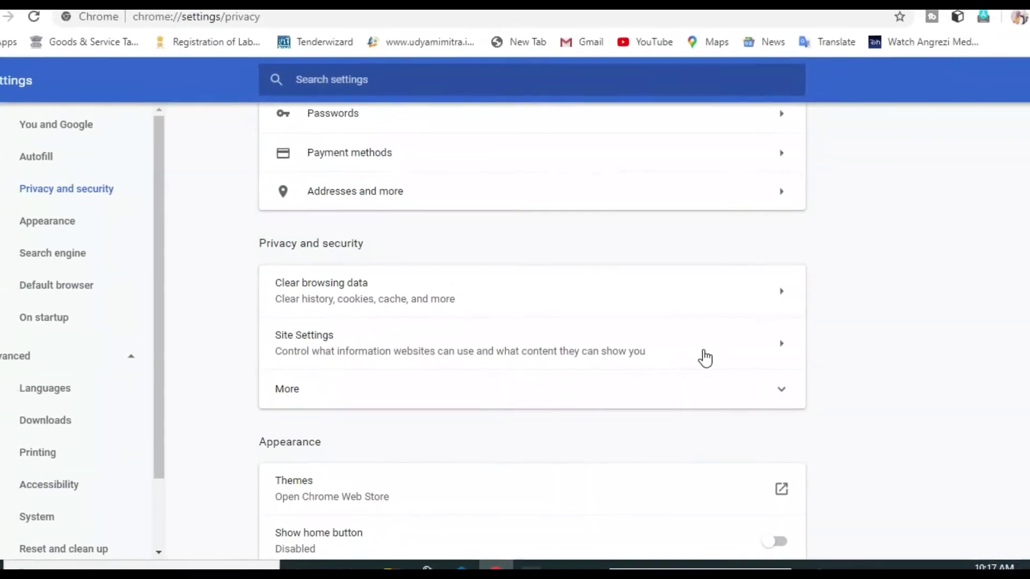
{"action": "left_click", "coordinate": [776, 349]}
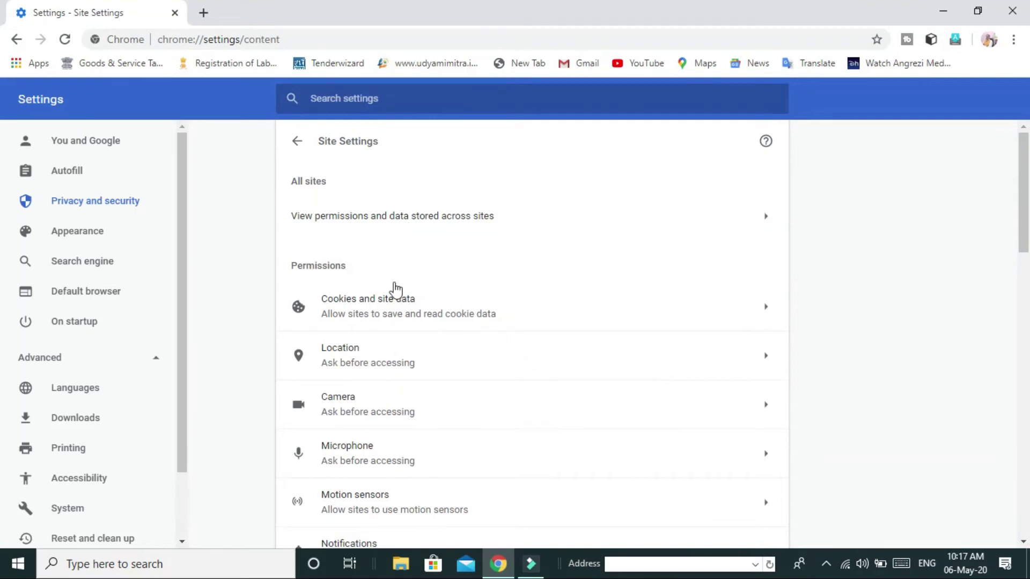
{"action": "scroll", "coordinate": [374, 324], "scroll_direction": "down", "scroll_amount": 3}
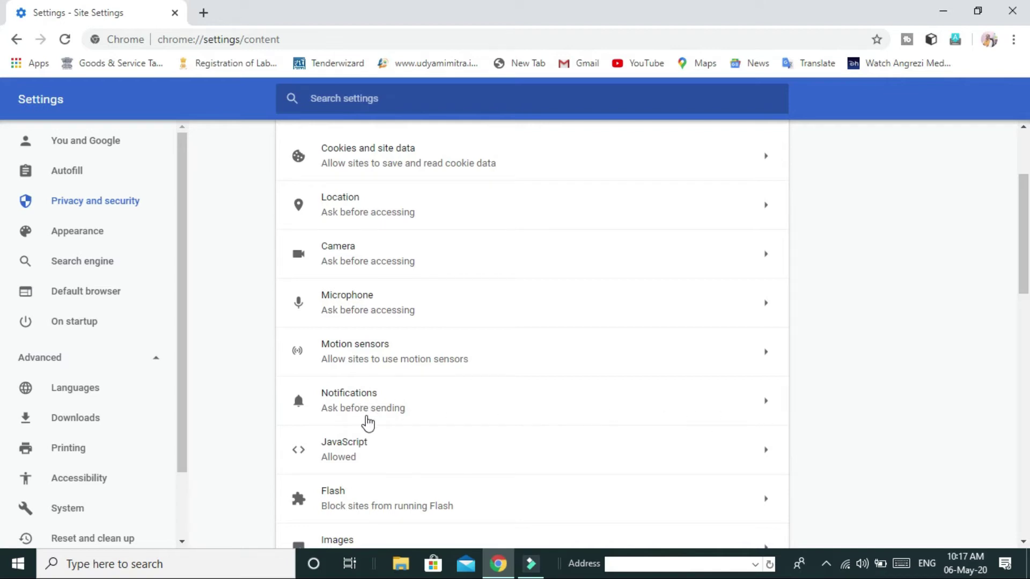
{"action": "left_click", "coordinate": [763, 402]}
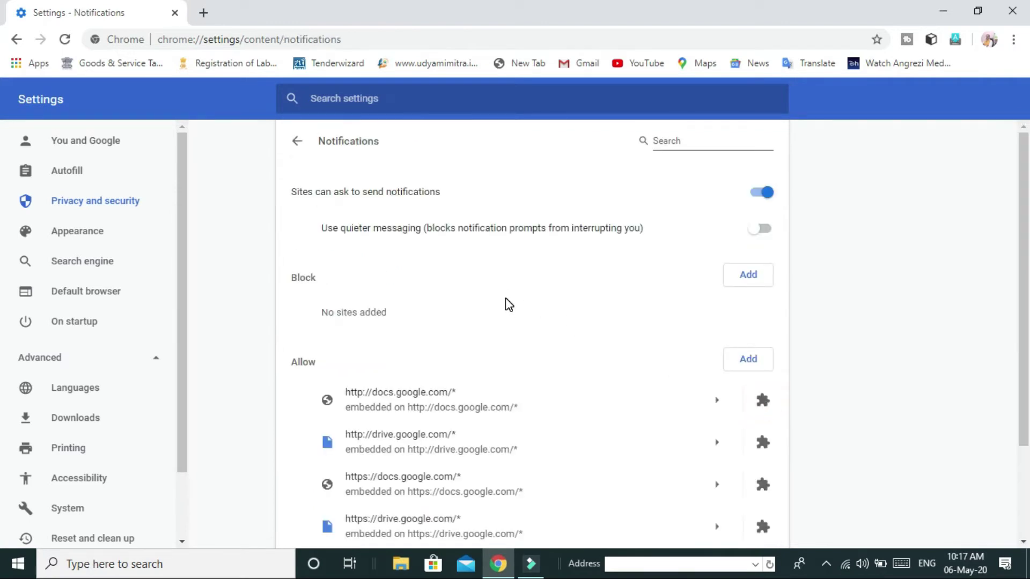
{"action": "scroll", "coordinate": [505, 300], "scroll_direction": "down", "scroll_amount": 3}
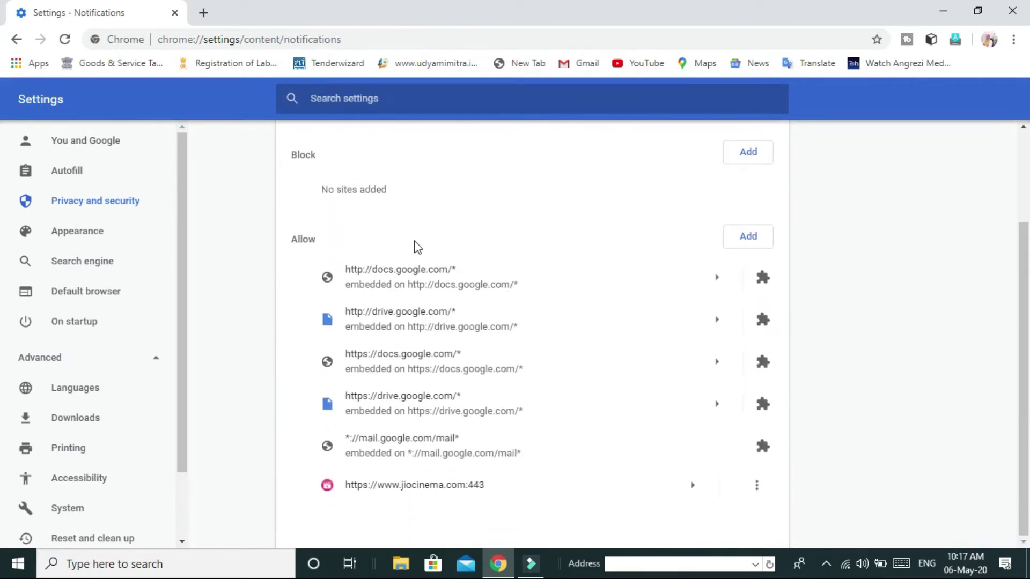
{"action": "scroll", "coordinate": [409, 247], "scroll_direction": "up", "scroll_amount": 2}
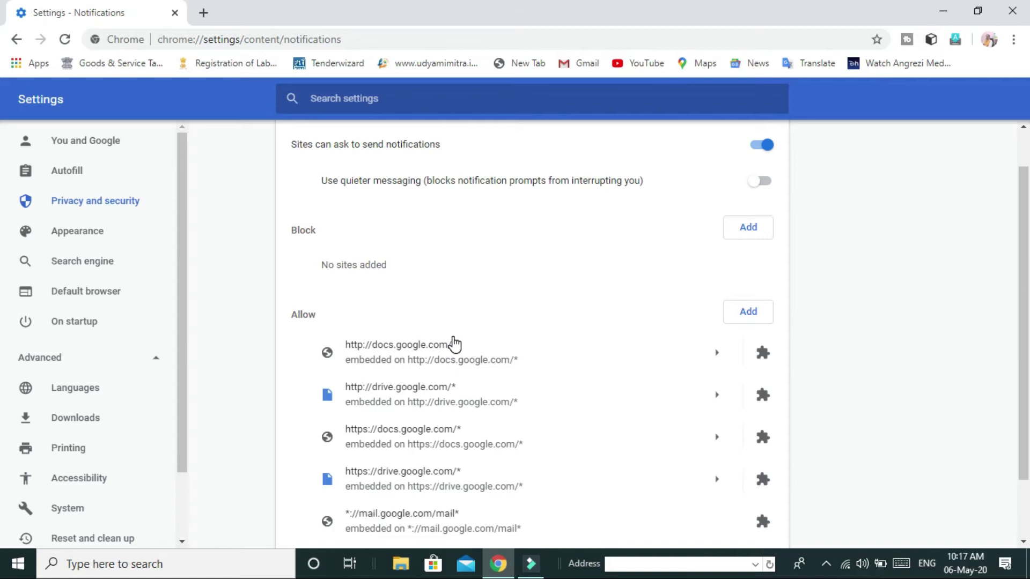
{"action": "scroll", "coordinate": [455, 344], "scroll_direction": "down", "scroll_amount": 2}
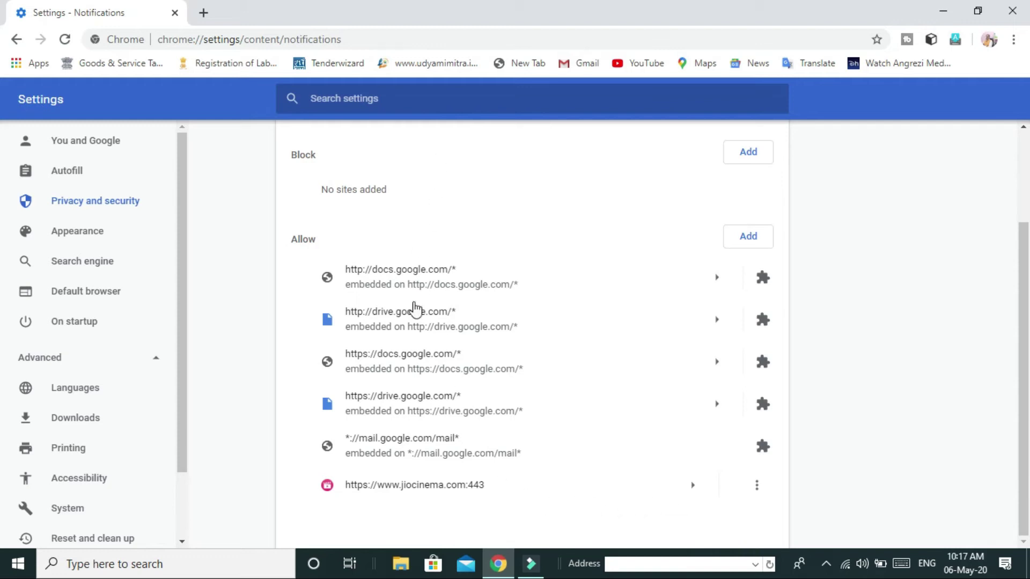
{"action": "scroll", "coordinate": [413, 294], "scroll_direction": "up", "scroll_amount": 3}
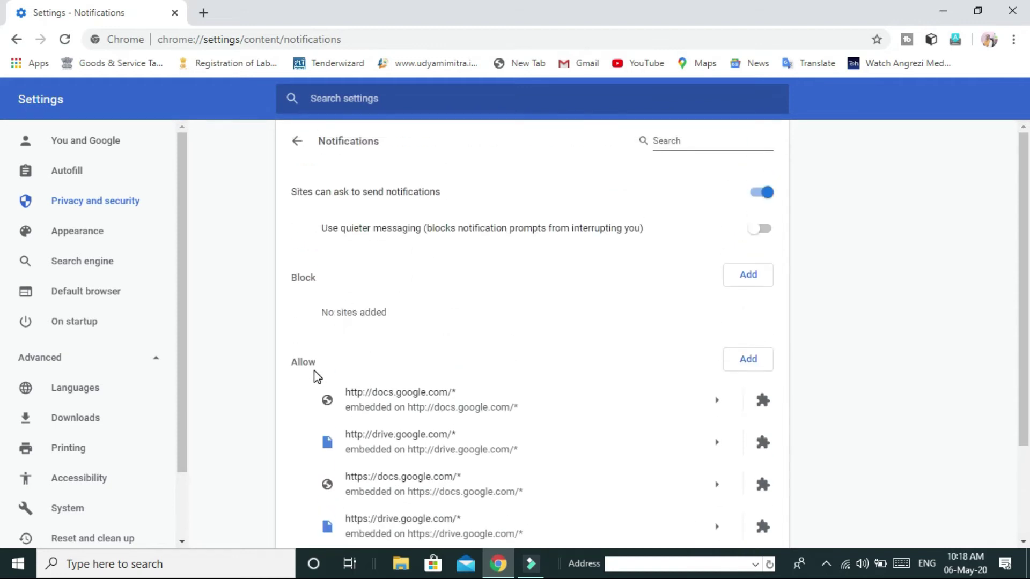
{"action": "scroll", "coordinate": [430, 315], "scroll_direction": "down", "scroll_amount": 2}
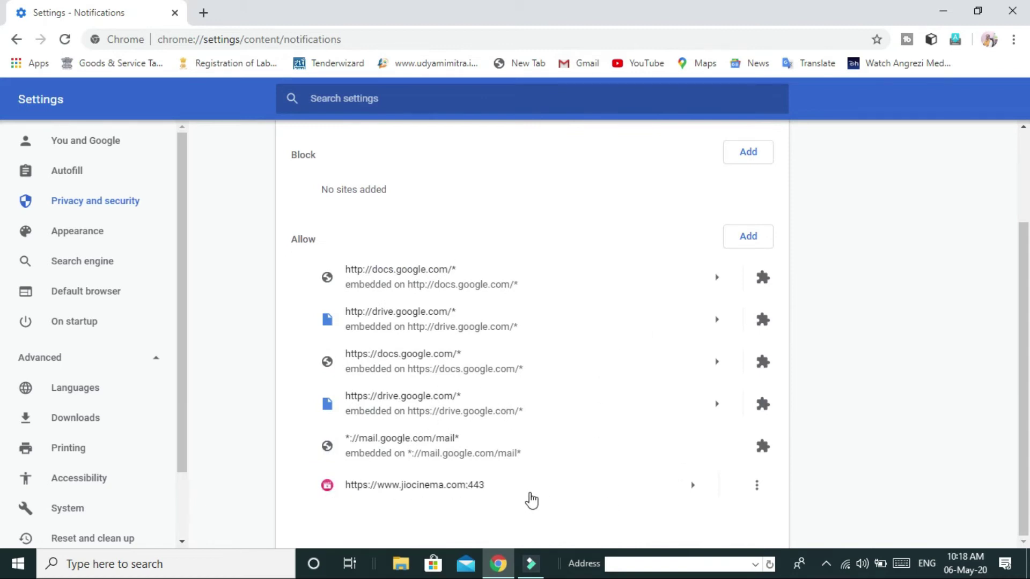
{"action": "left_click", "coordinate": [756, 488]}
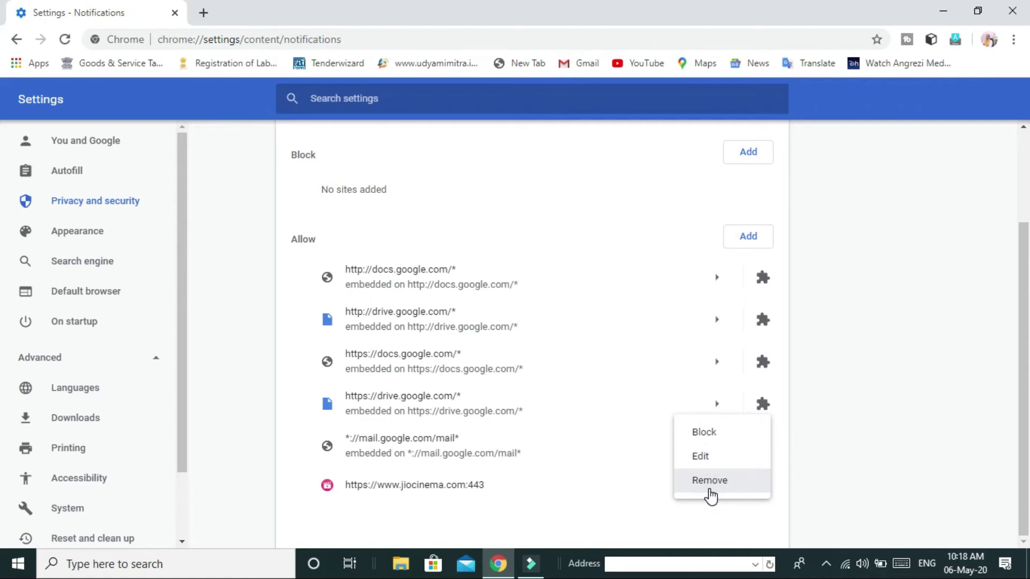
{"action": "left_click", "coordinate": [704, 439]}
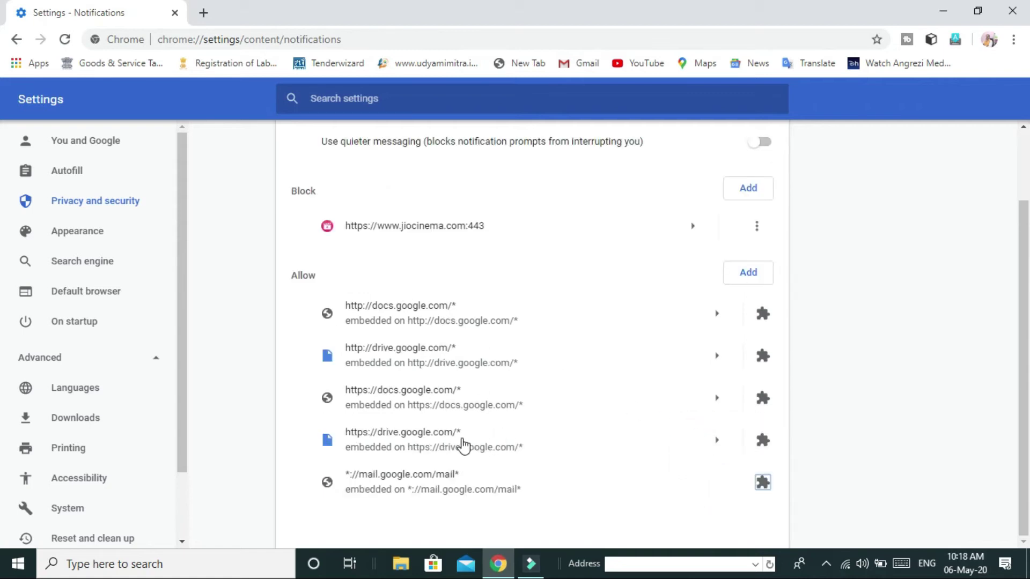
{"action": "scroll", "coordinate": [464, 445], "scroll_direction": "up", "scroll_amount": 3}
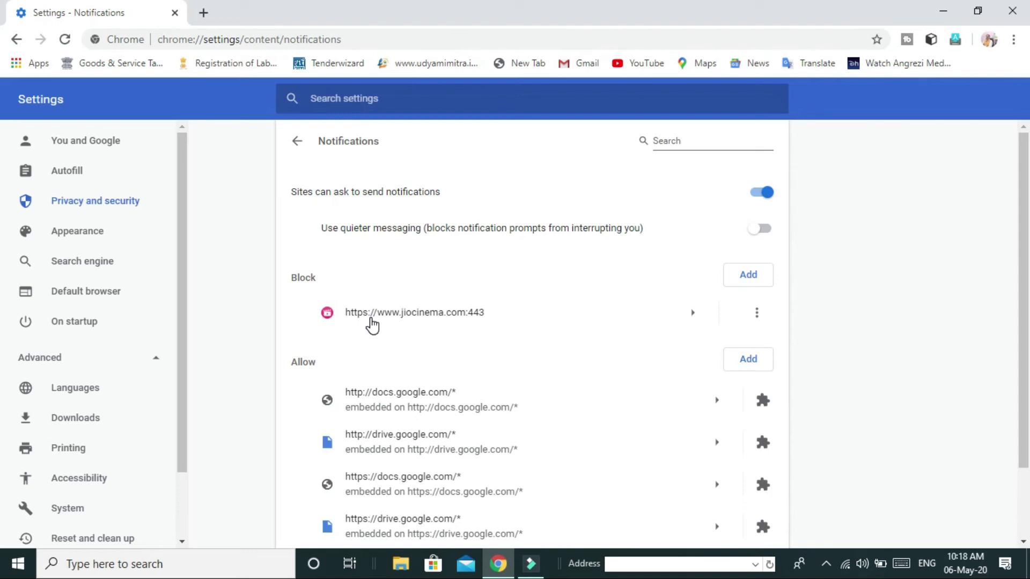
{"action": "left_click", "coordinate": [757, 314]}
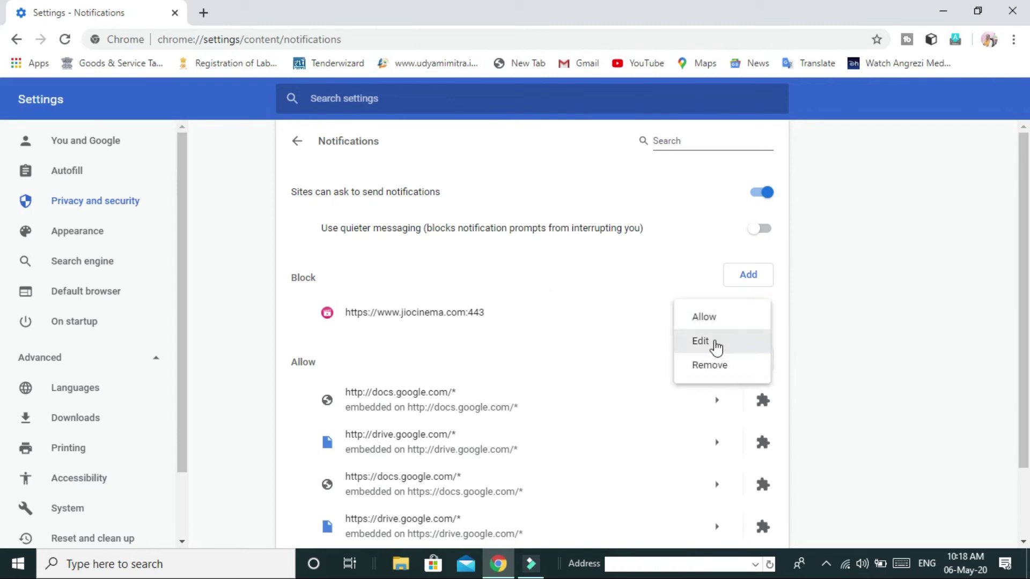
{"action": "left_click", "coordinate": [703, 317]}
{"action": "scroll", "coordinate": [445, 399], "scroll_direction": "down", "scroll_amount": 3}
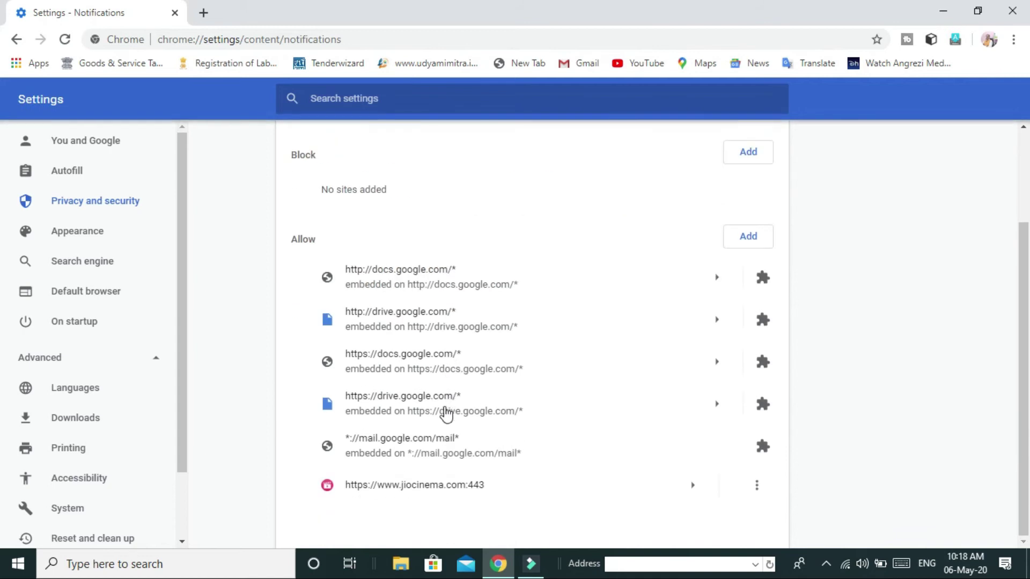
{"action": "left_click", "coordinate": [755, 489]}
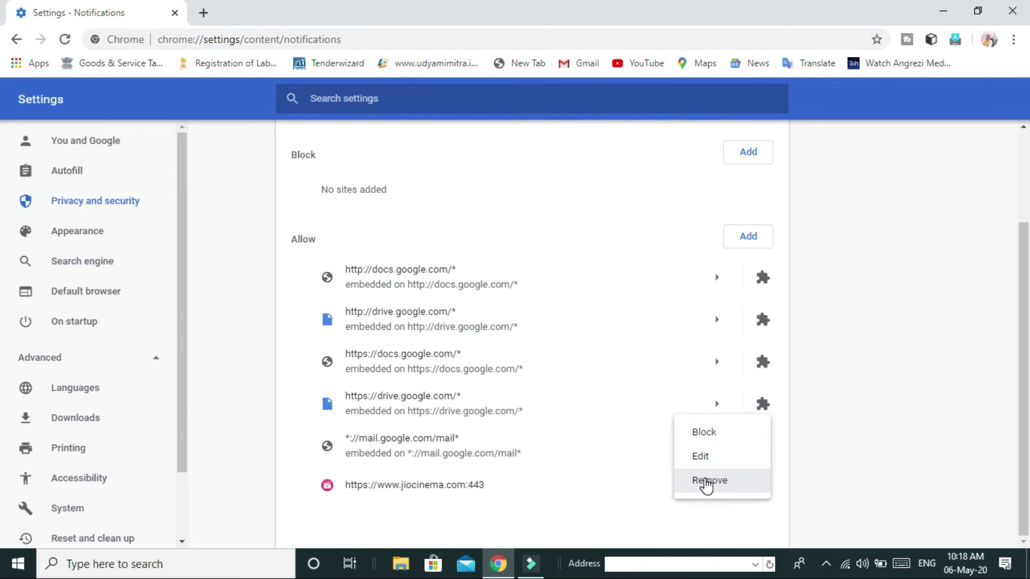
{"action": "left_click", "coordinate": [706, 482]}
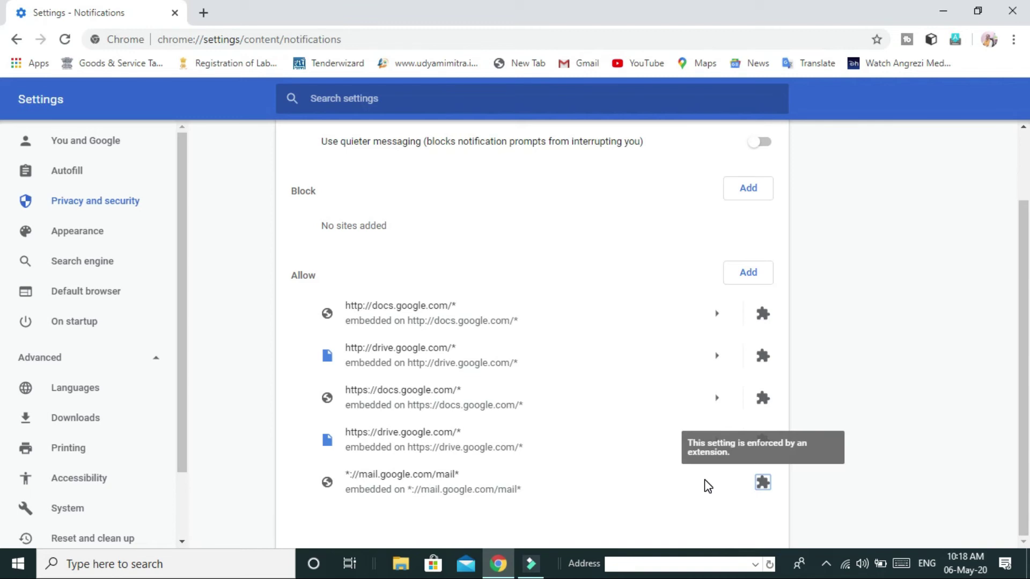
{"action": "scroll", "coordinate": [623, 485], "scroll_direction": "up", "scroll_amount": 2}
{"action": "scroll", "coordinate": [575, 483], "scroll_direction": "down", "scroll_amount": 2}
{"action": "scroll", "coordinate": [459, 375], "scroll_direction": "up", "scroll_amount": 2}
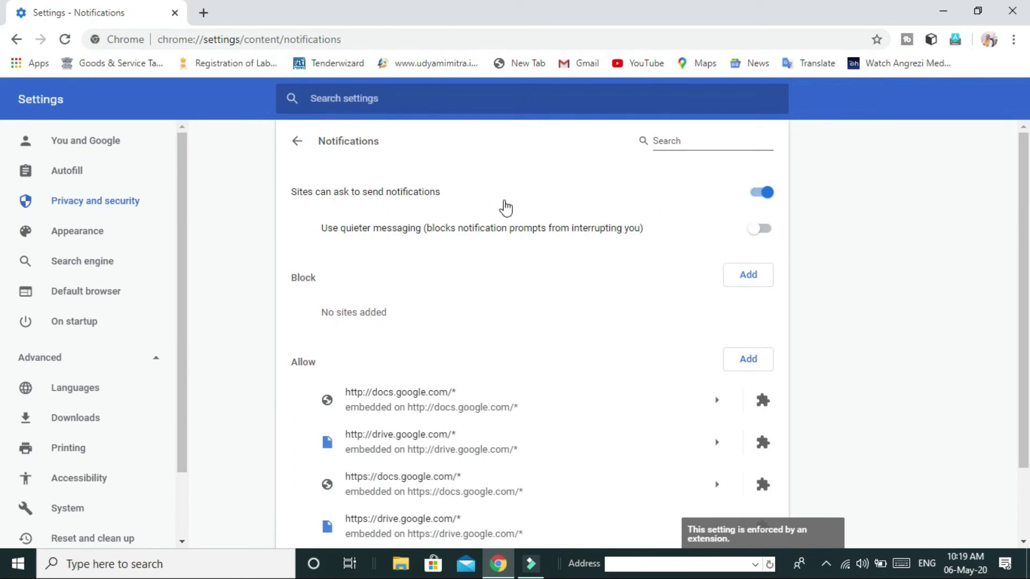
Step: Turn off the option that lets sites ask to send notifications
{"action": "left_click", "coordinate": [756, 194]}
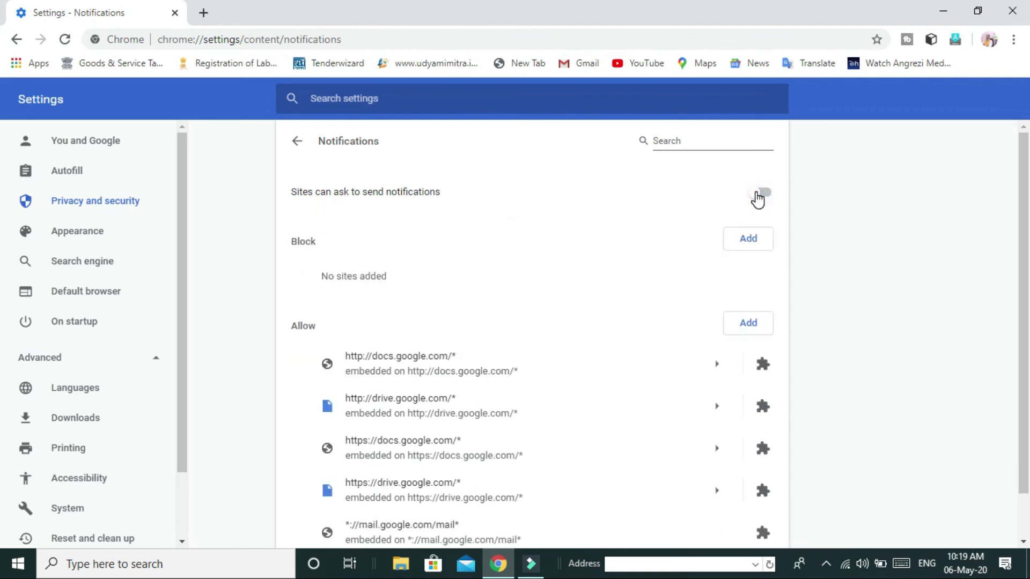
{"action": "scroll", "coordinate": [649, 220], "scroll_direction": "down", "scroll_amount": 1}
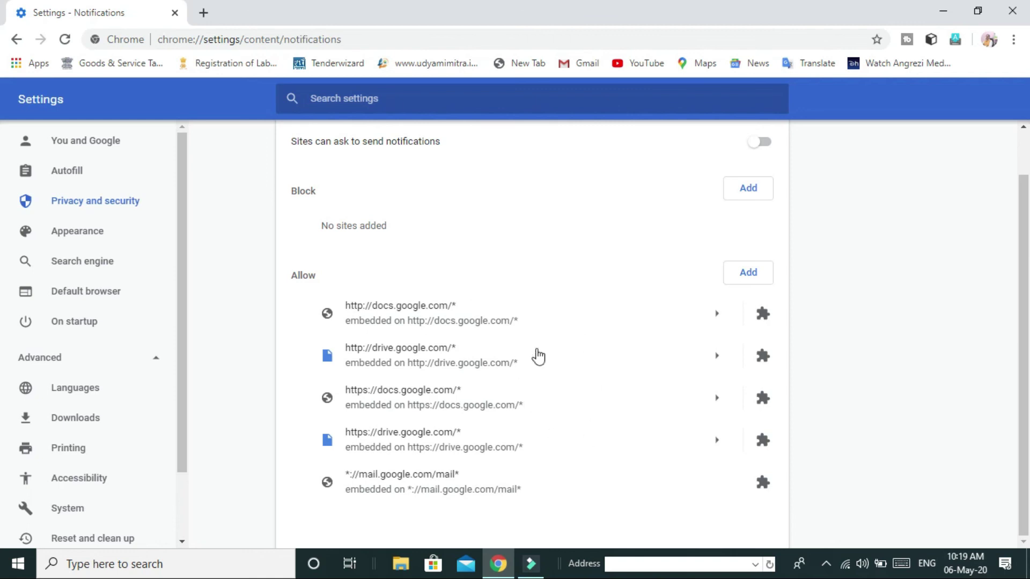
{"action": "scroll", "coordinate": [601, 337], "scroll_direction": "up", "scroll_amount": 1}
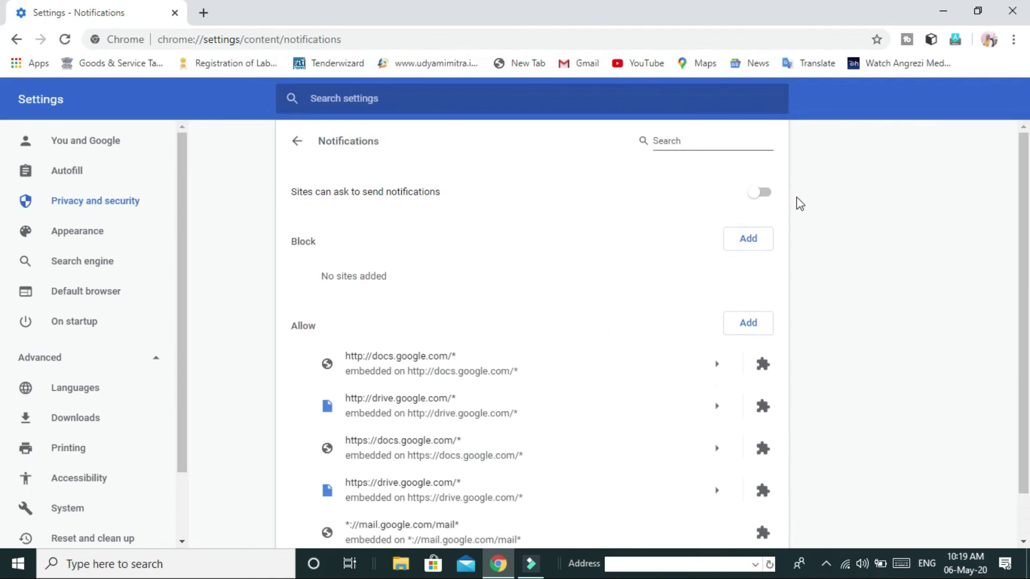
Step: Turn the option that lets sites ask to send notifications back on
{"action": "left_click", "coordinate": [764, 195]}
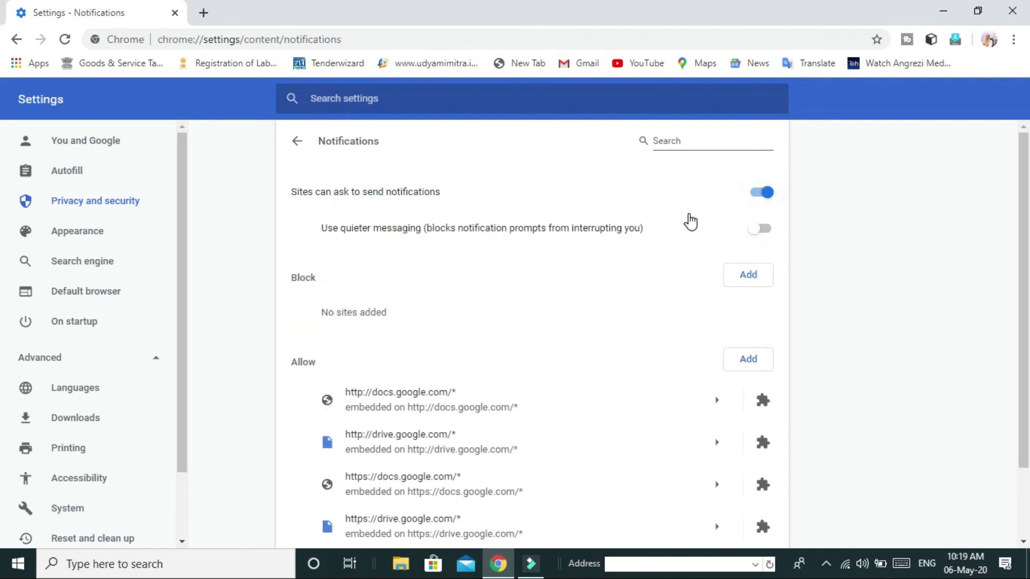
{"action": "scroll", "coordinate": [675, 290], "scroll_direction": "down", "scroll_amount": 2}
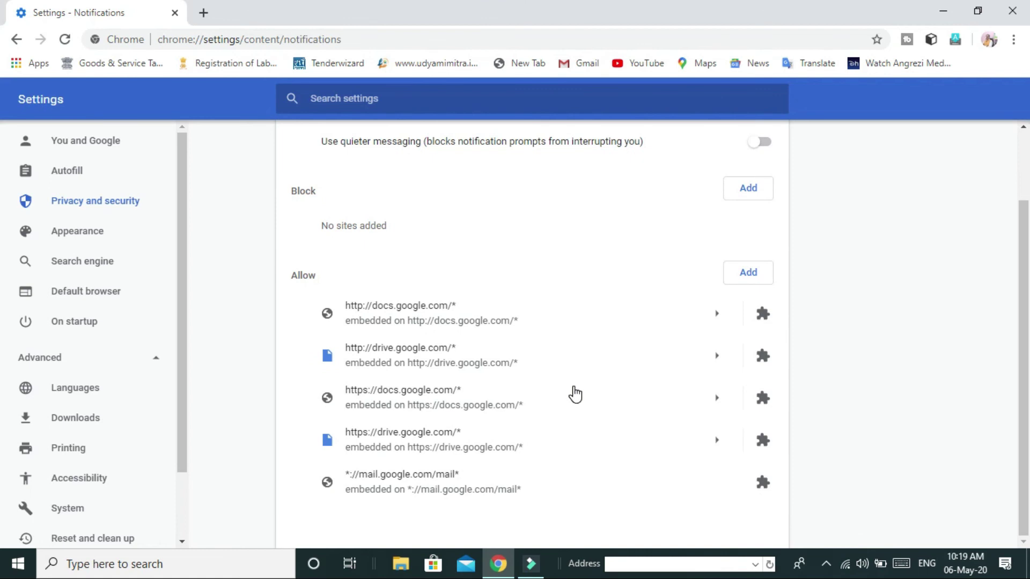
{"action": "scroll", "coordinate": [572, 393], "scroll_direction": "up", "scroll_amount": 1}
{"action": "scroll", "coordinate": [573, 393], "scroll_direction": "down", "scroll_amount": 1}
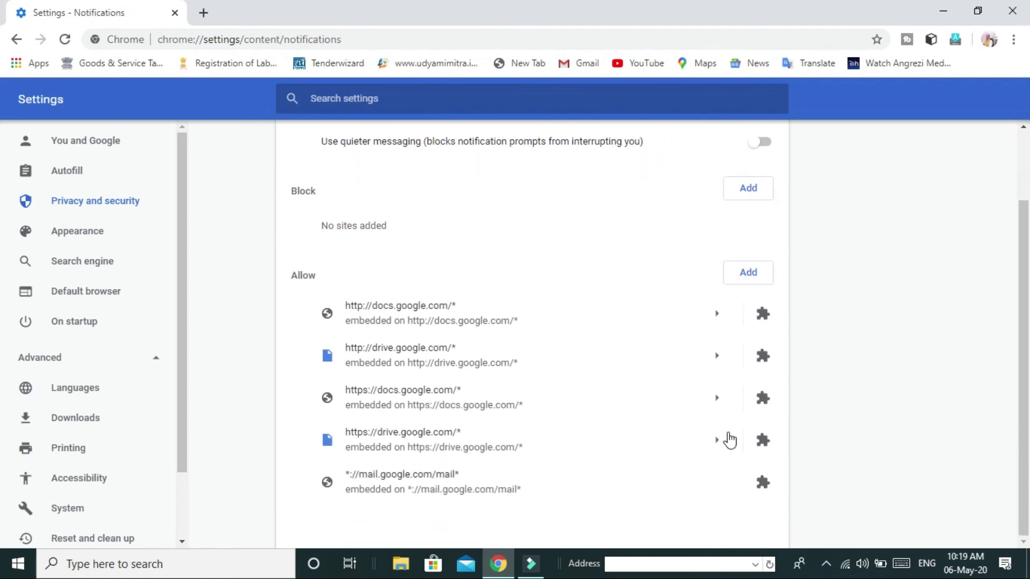